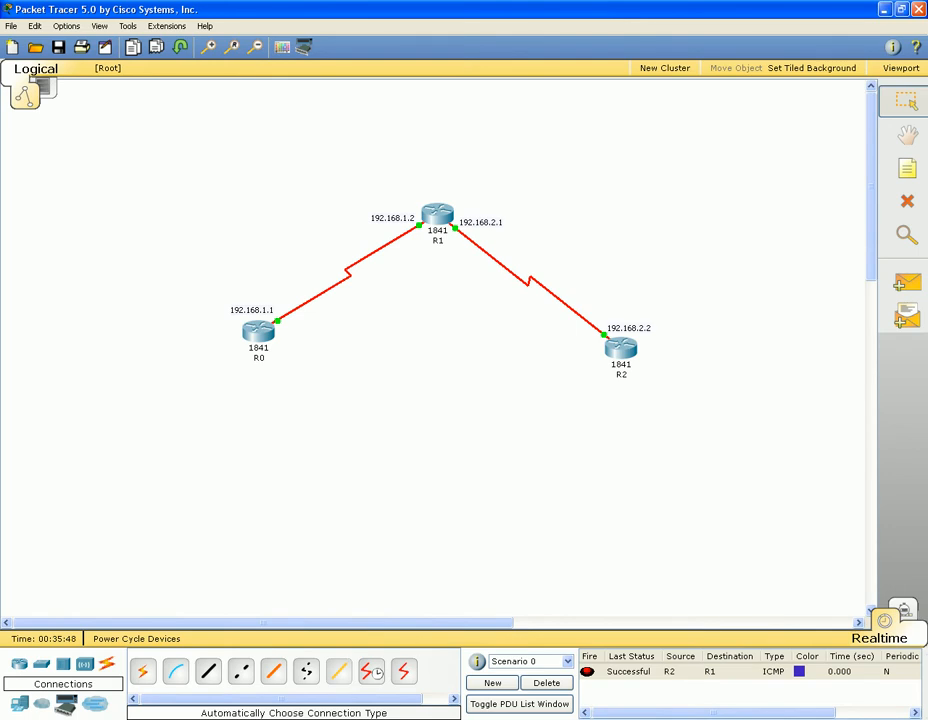
- Send one simple PDU from R2 to R1 and another from R0 to R1 to test the direct links
mouse_move(260, 334)
key(p)
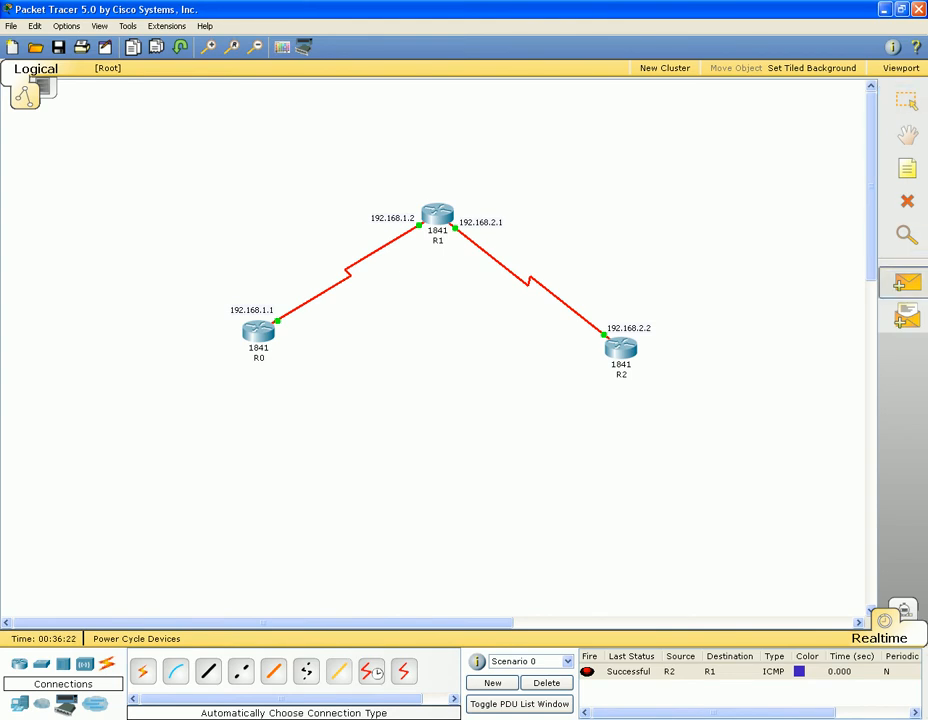
click(620, 347)
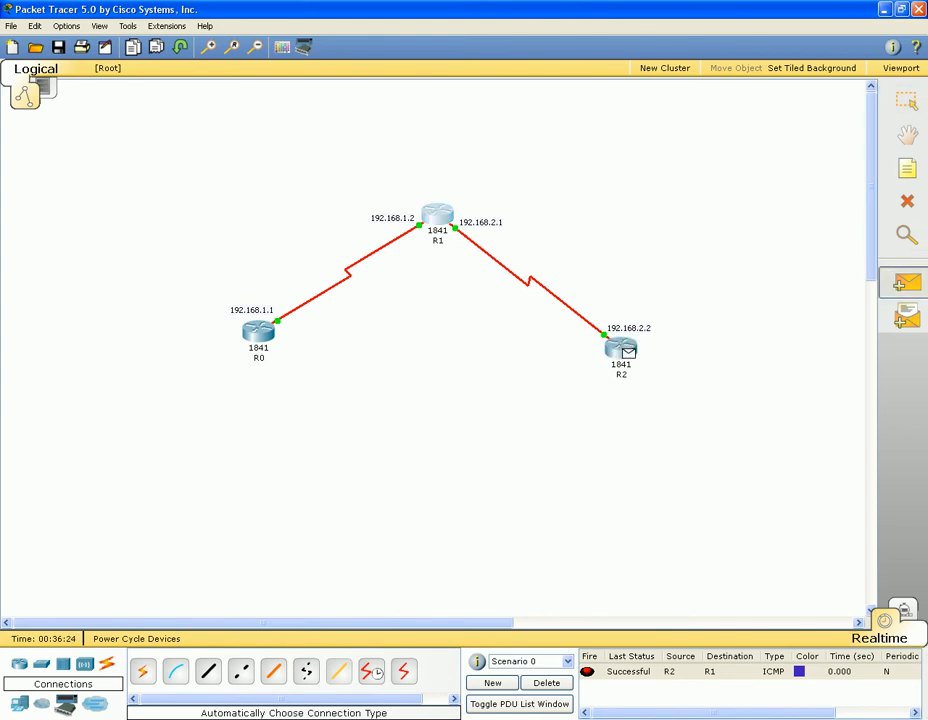
click(437, 214)
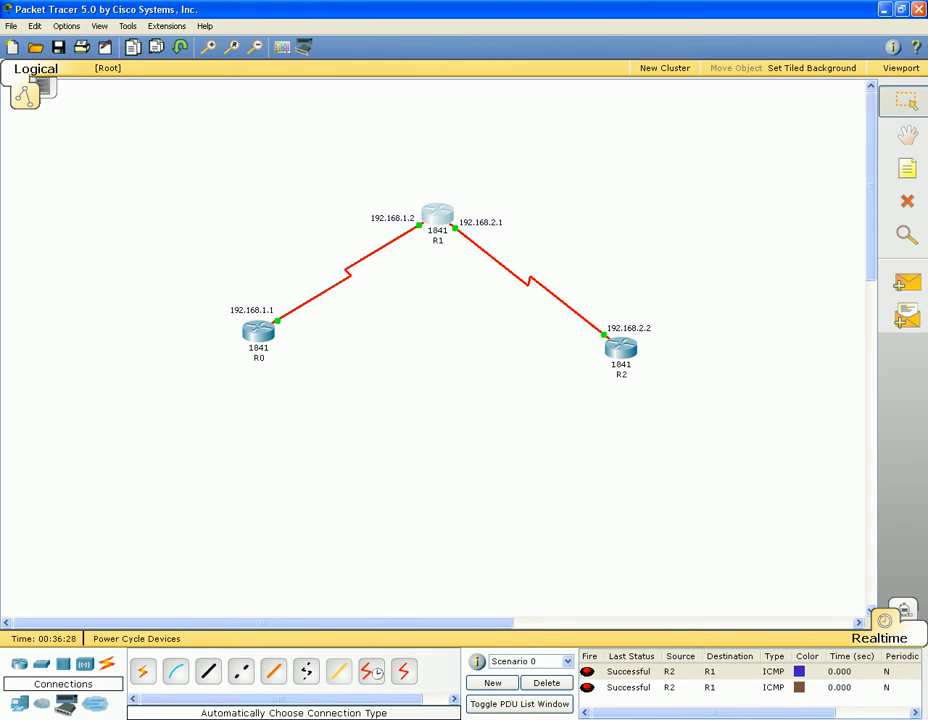
click(907, 283)
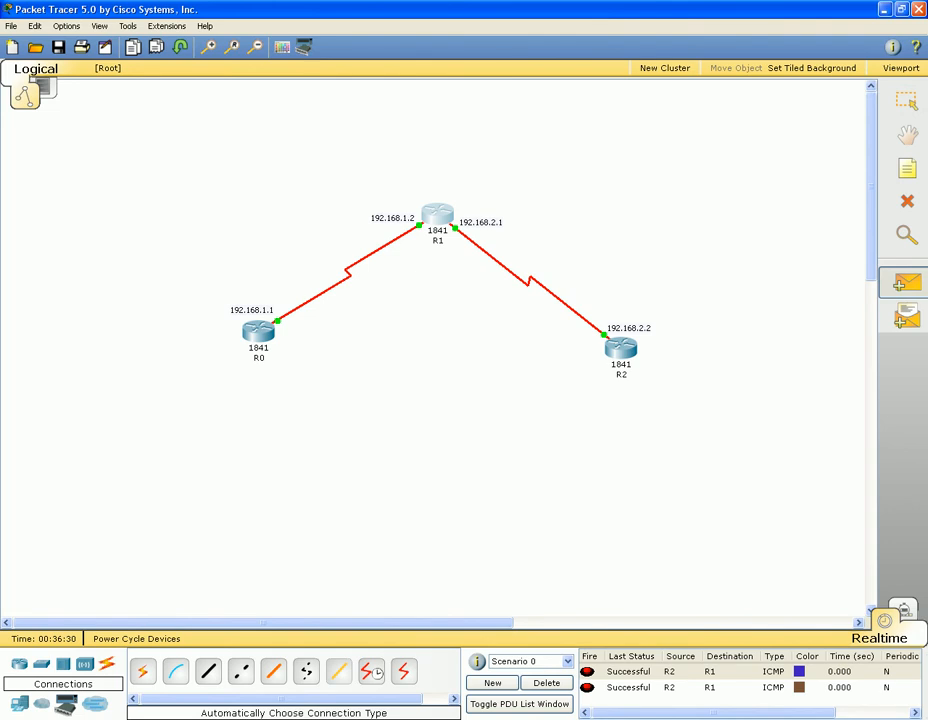
click(260, 334)
click(437, 216)
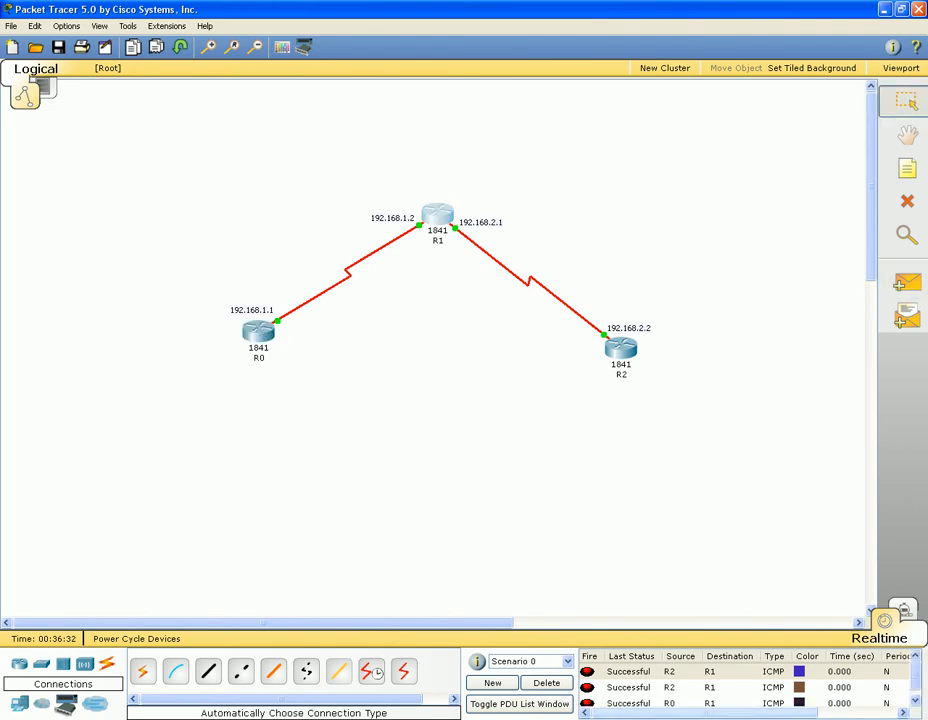
- Delete the current scenario's PDU list and send a simple PDU from R2 to R0
click(547, 683)
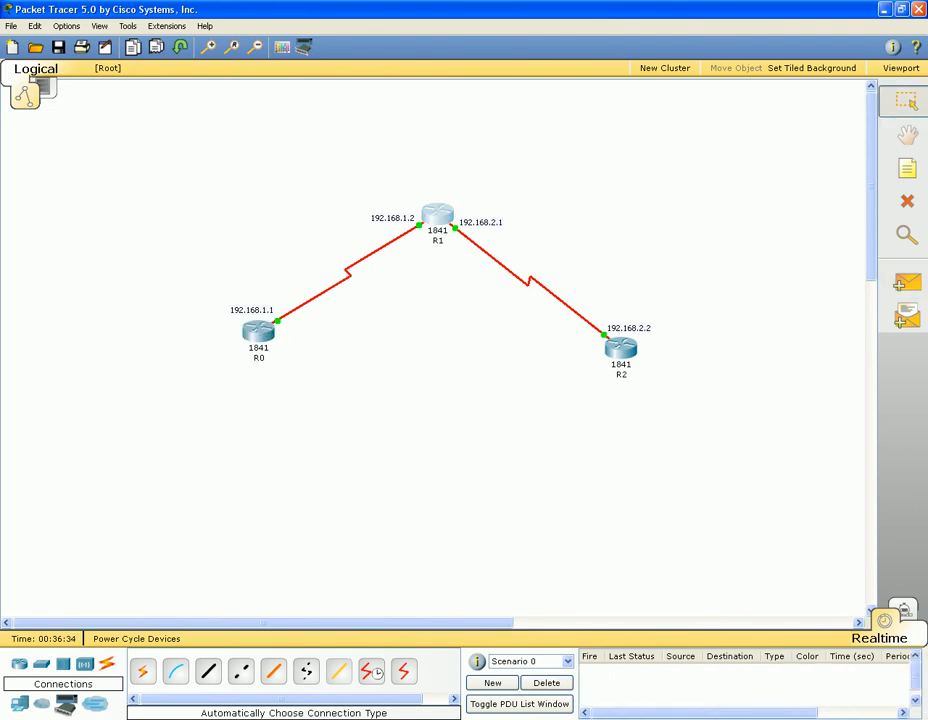
click(907, 283)
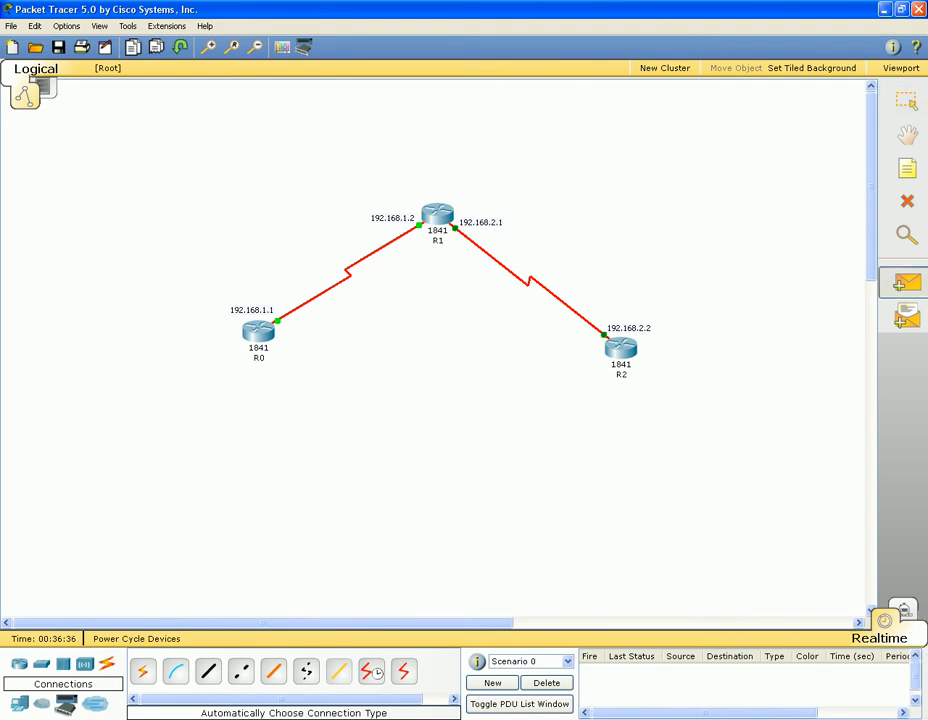
click(621, 349)
click(258, 333)
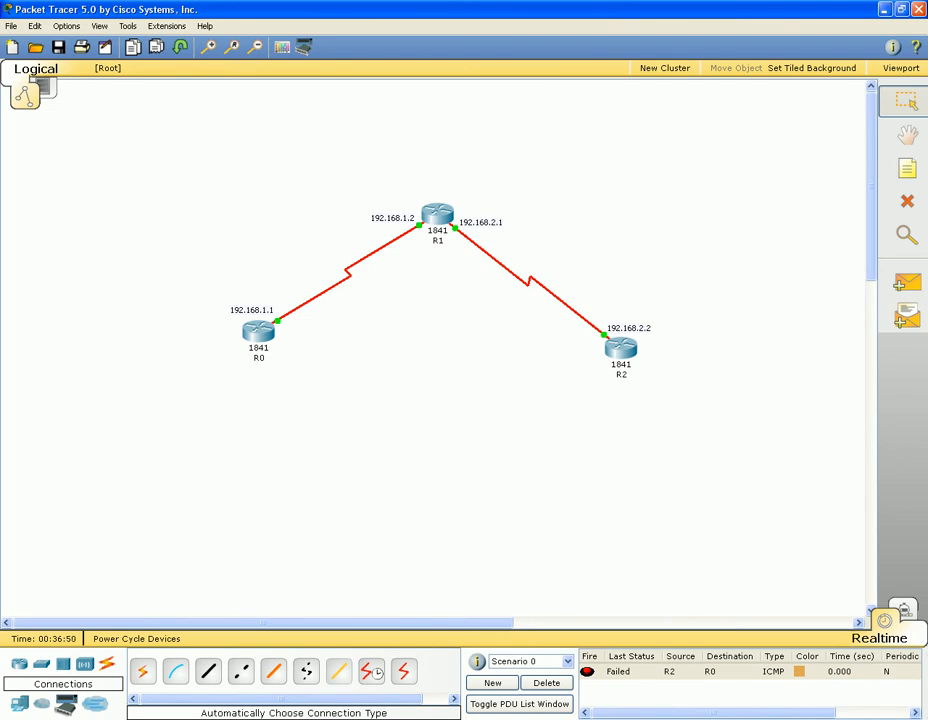
- Open R0's command line and enter privileged mode and global configuration mode
click(258, 333)
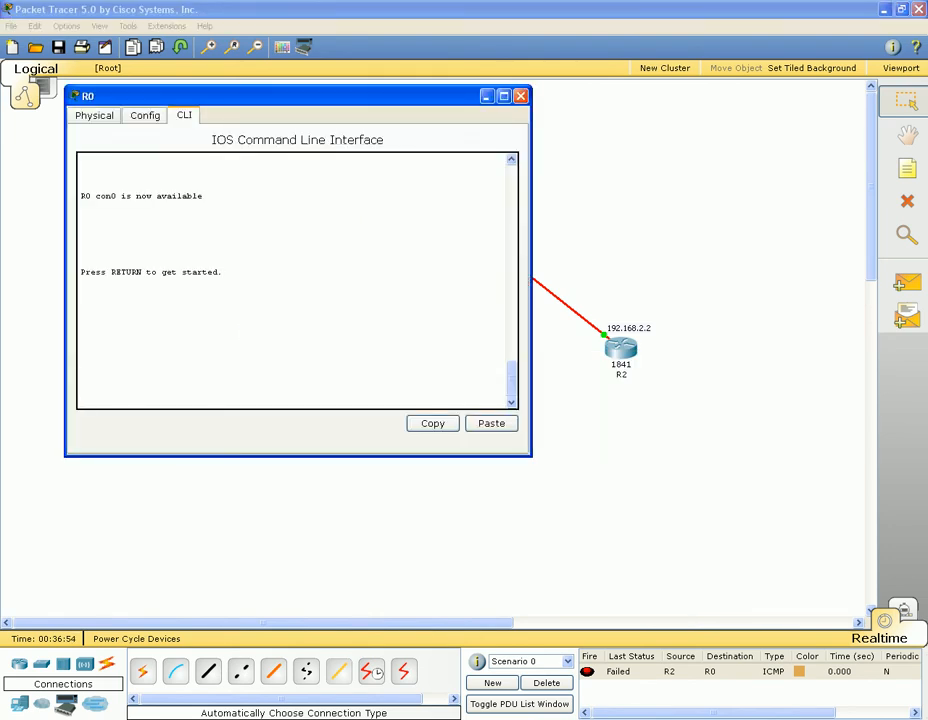
key(Return)
key(Return)
text(en)
key(Return)
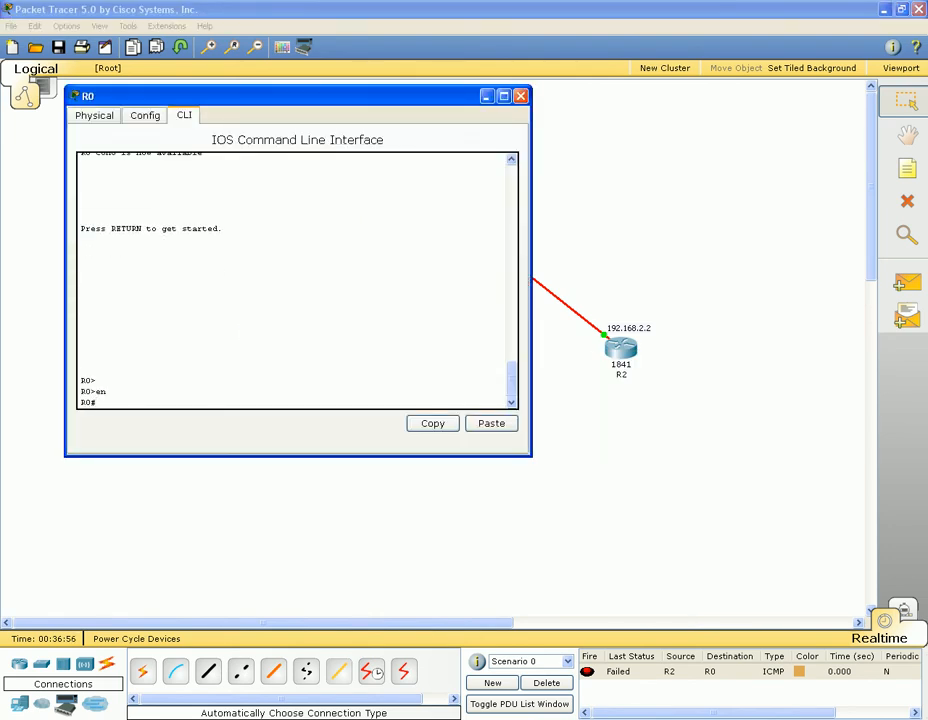
text(conf)
key(Tab)
text(t)
key(Tab)
key(Return)
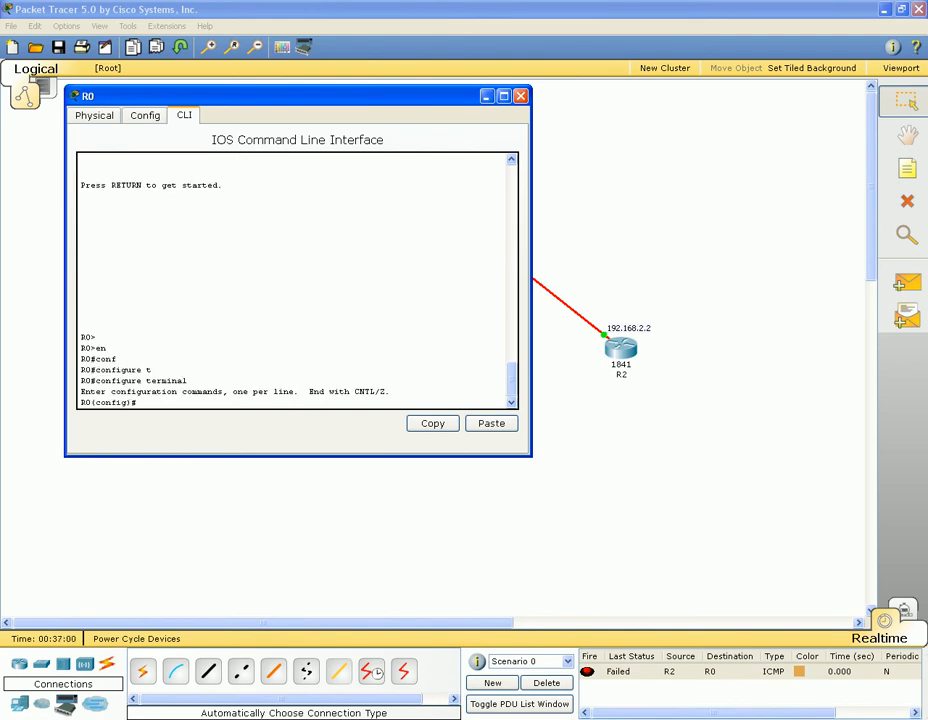
- Add a static route on R0 to 192.168.2.0 255.255.255.0 through next hop 192.168.1.2, and close the R0 window
text(ip r)
key(Tab)
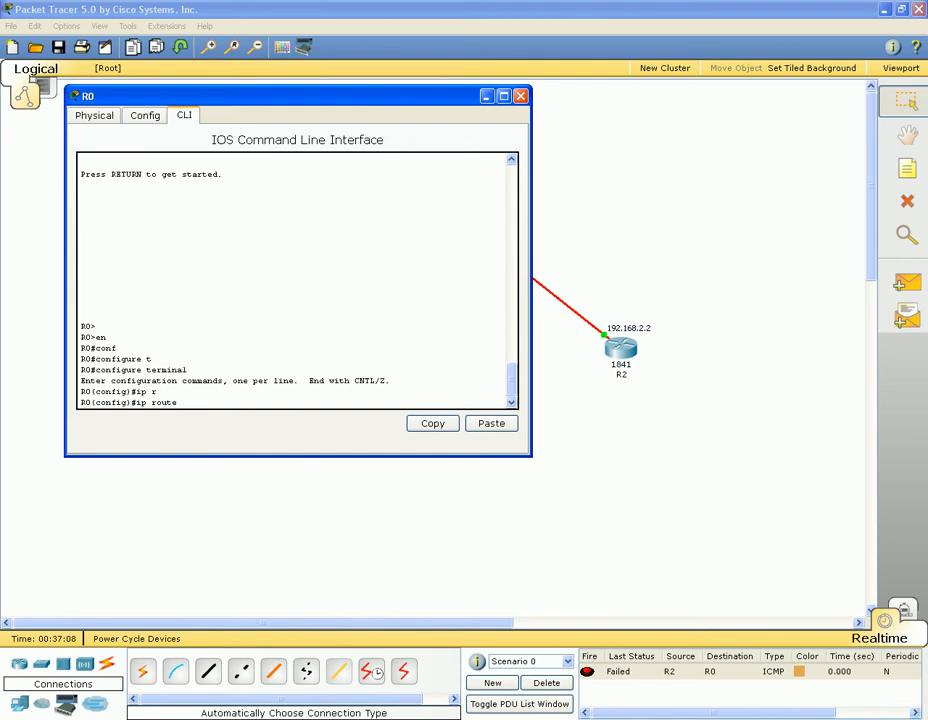
text(192.168.2.0 255.255.255.0)
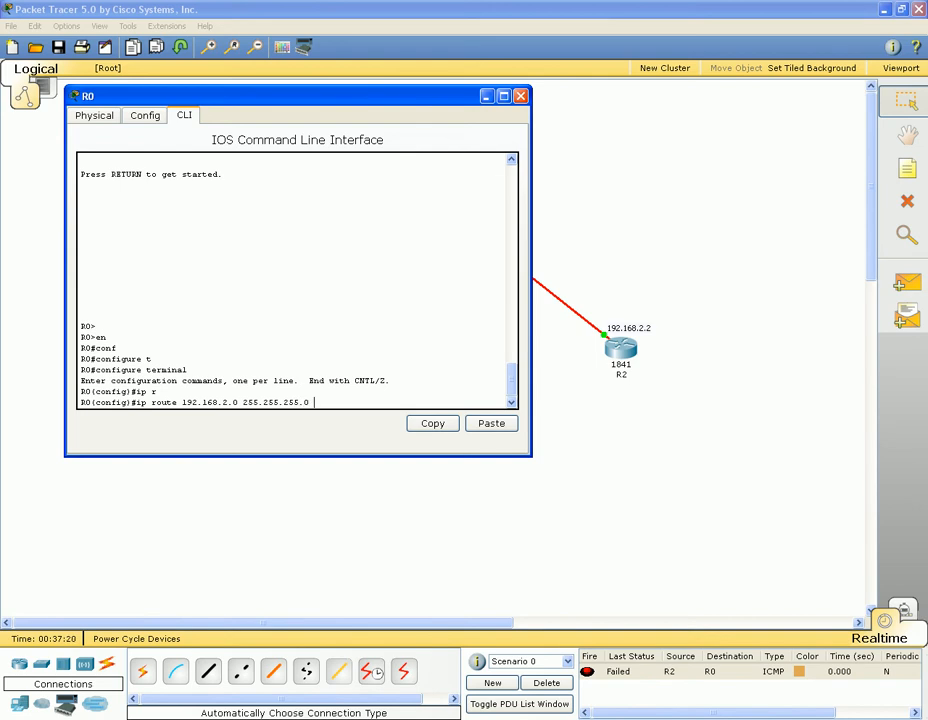
drag(298, 96, 448, 252)
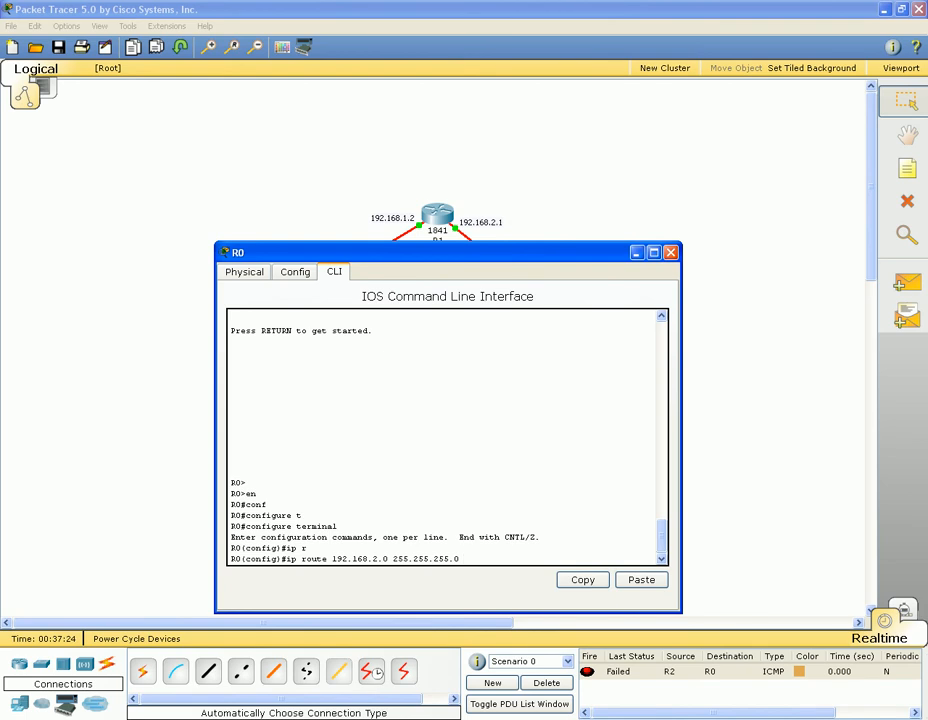
text(192.168.1.2)
key(Return)
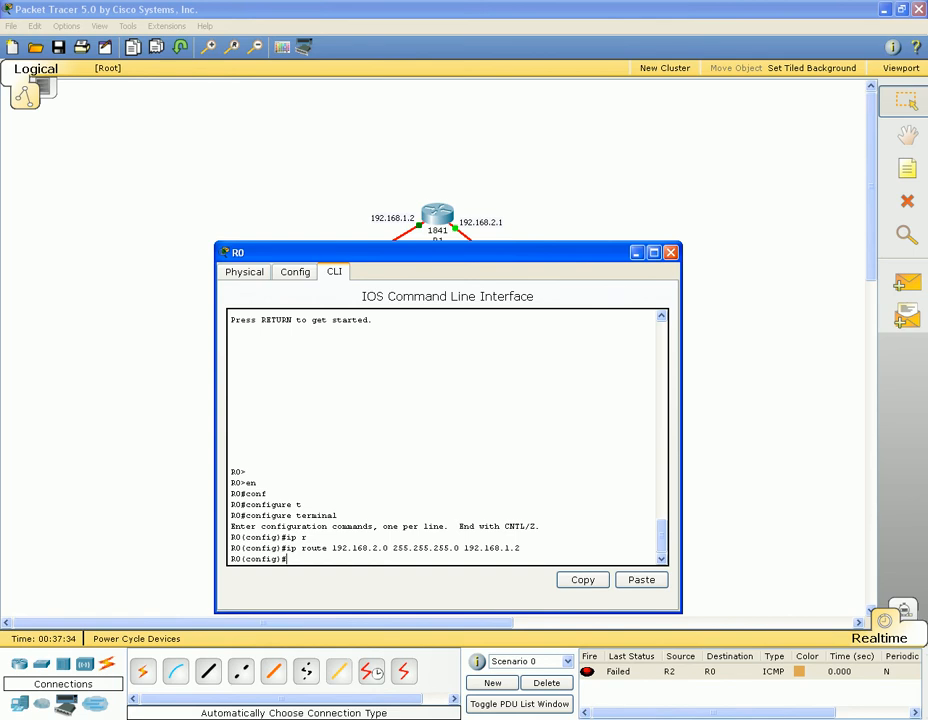
key(alt+F4)
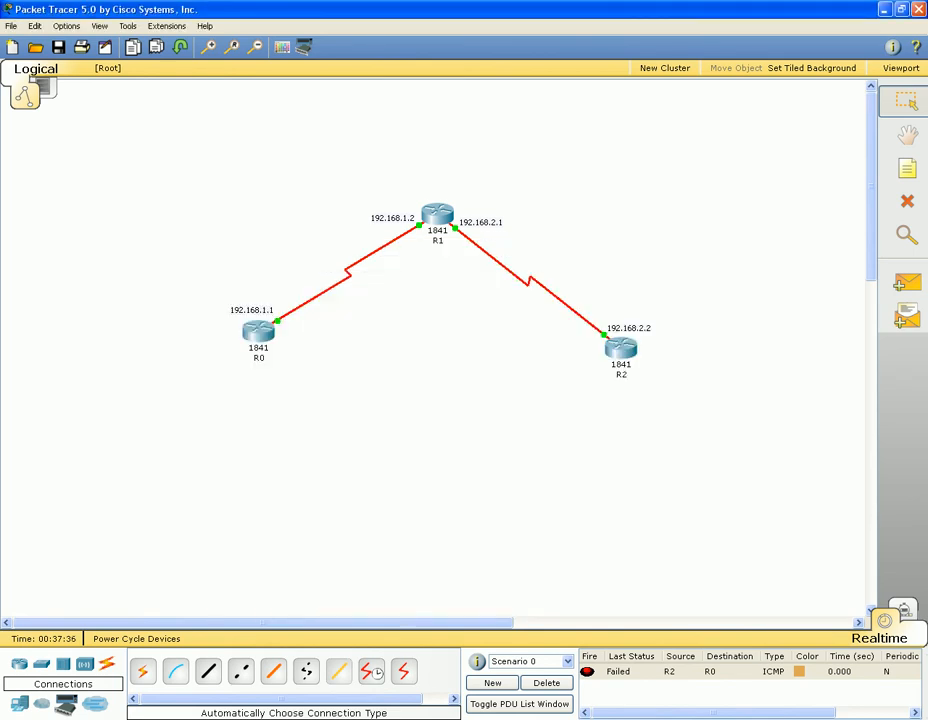
- Open R2's command line and enter privileged mode and global configuration mode
click(621, 348)
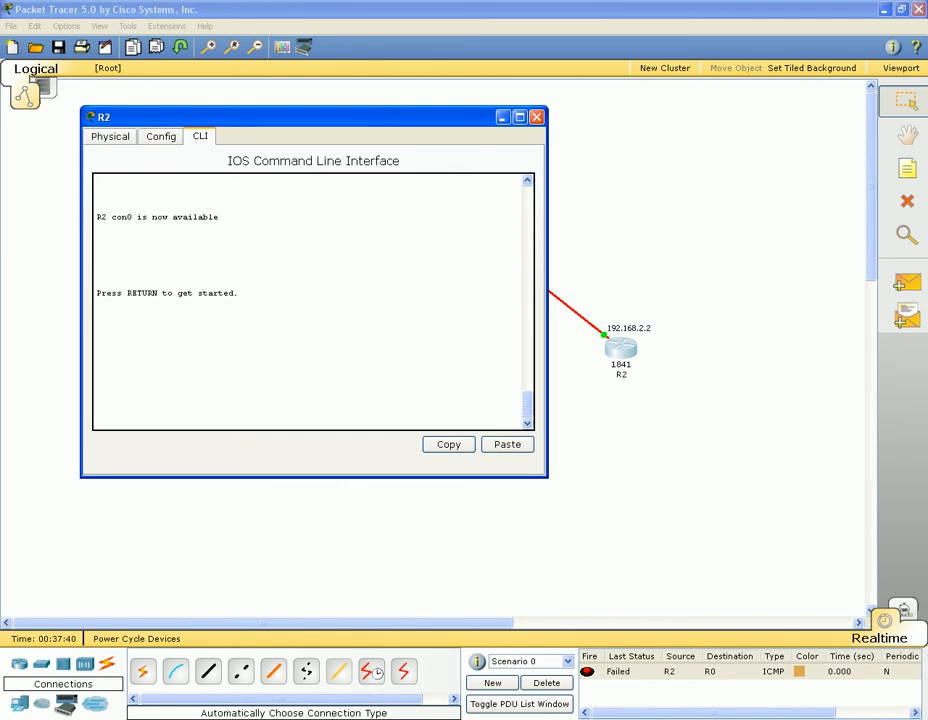
key(Return)
key(Return)
text(en)
key(Return)
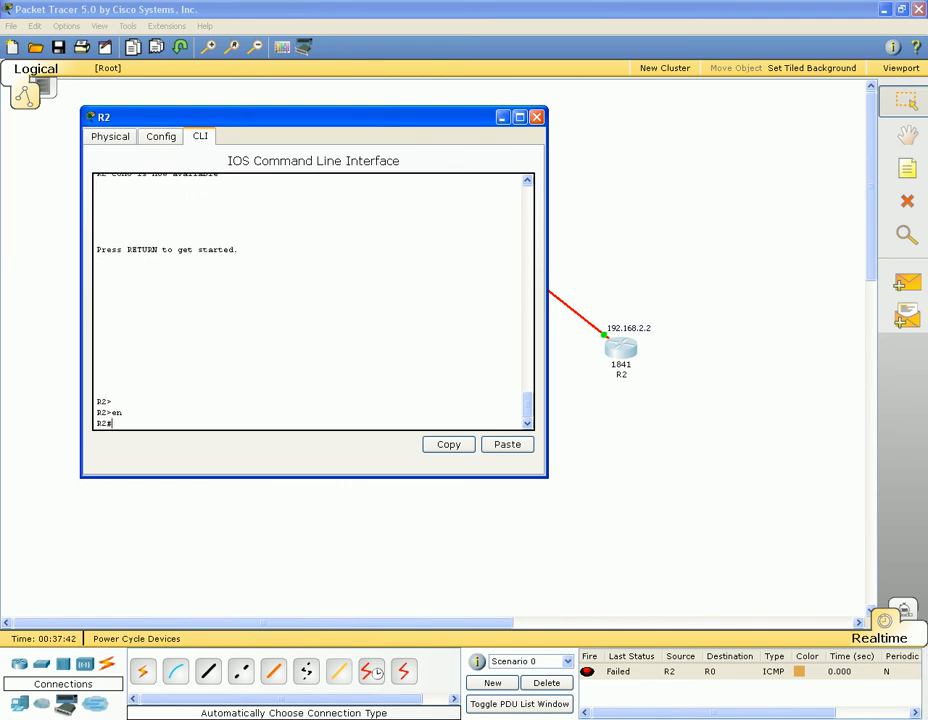
key(Return)
key(Return)
key(Return)
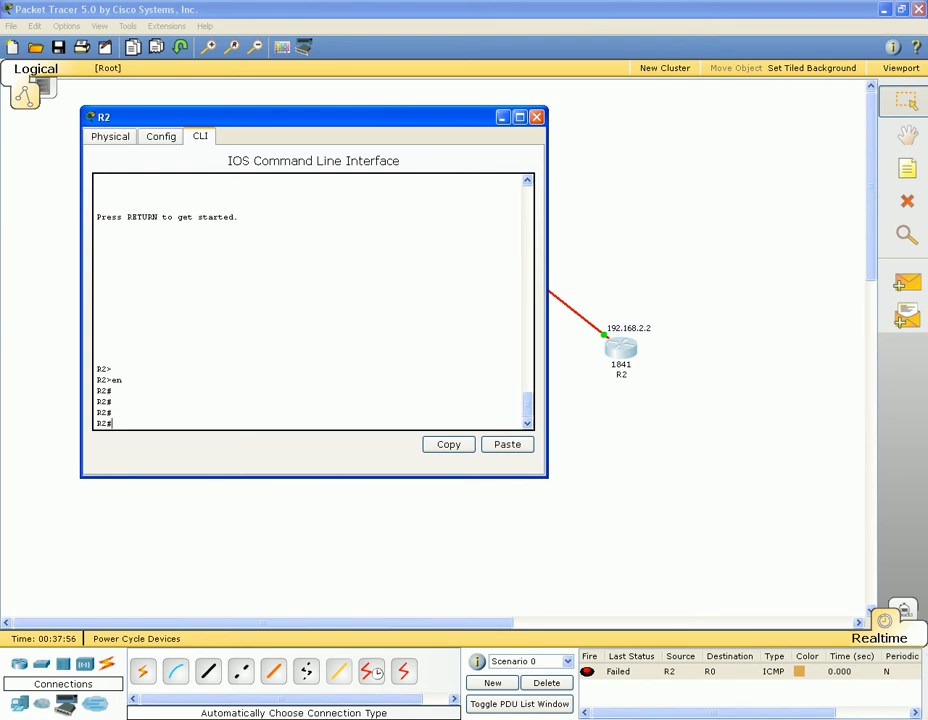
text(conf)
key(Tab)
text(t)
key(Tab)
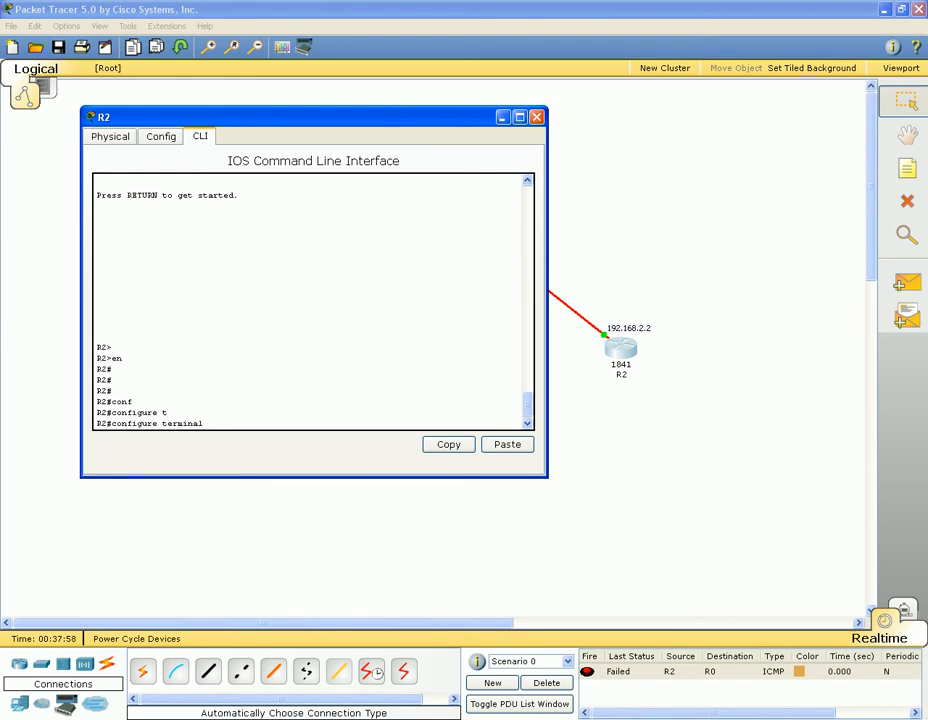
key(Return)
- Add a static route on R2 to 192.168.1.0 255.255.255.0 through next hop 192.168.2.1, and end configuration mode
text(ip r)
key(Tab)
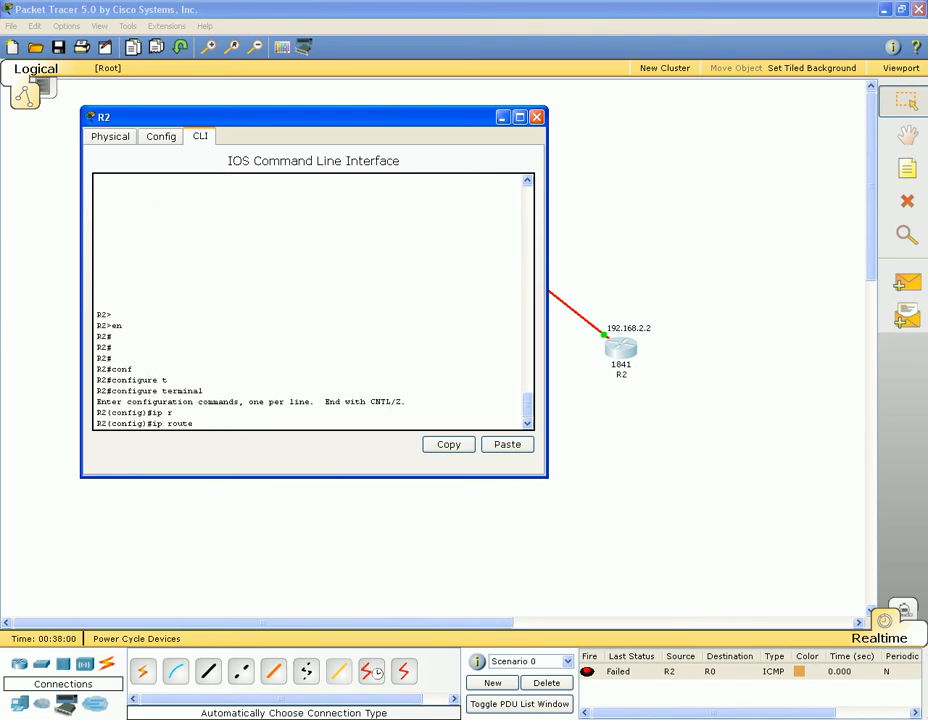
text(192.168.1.0)
drag(300, 117, 447, 245)
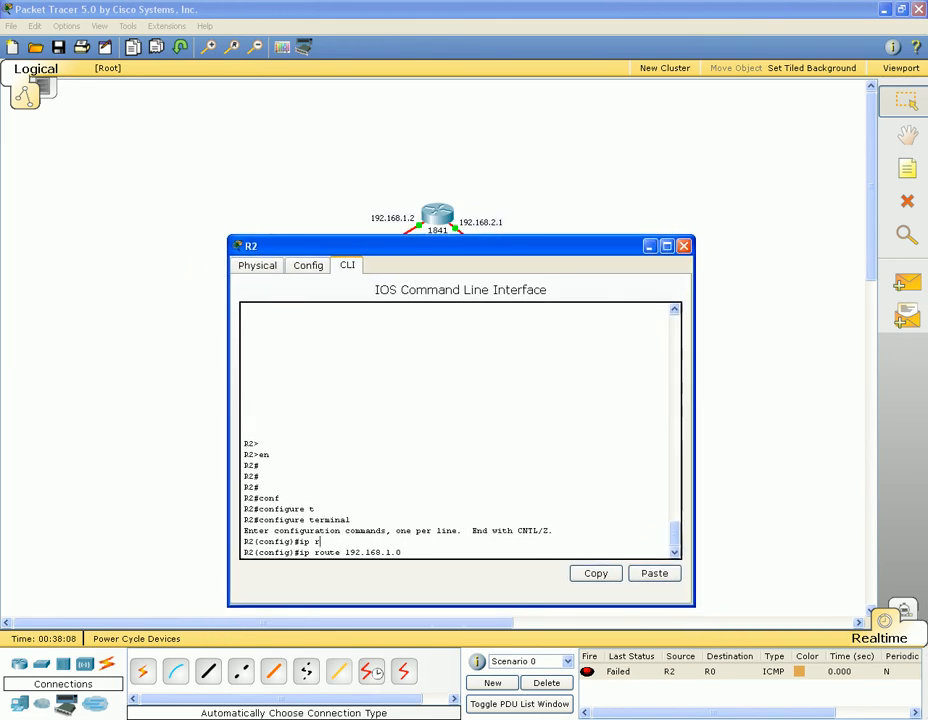
text(255.255.)
text(255.0 1)
text(92.168.)
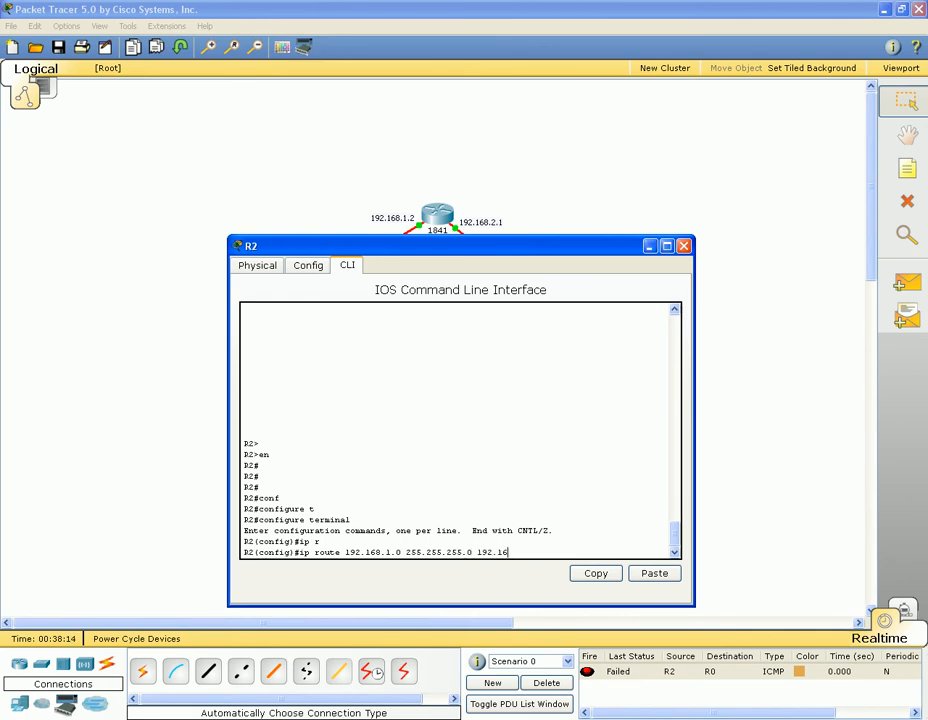
text(2.1)
key(Return)
text(end)
key(Return)
- Show R2's IP routing table and examine the static route entry for the 192.168.1.0 network
text(sh i)
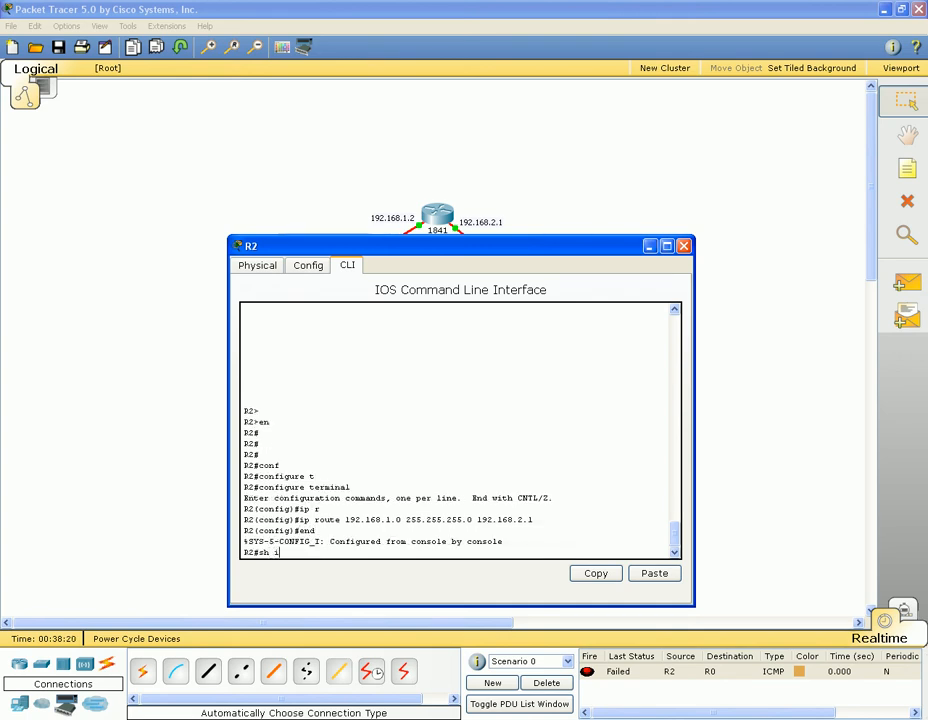
text(p)
key(Tab)
text(ro)
key(BackSpace)
key(BackSpace)
text(r)
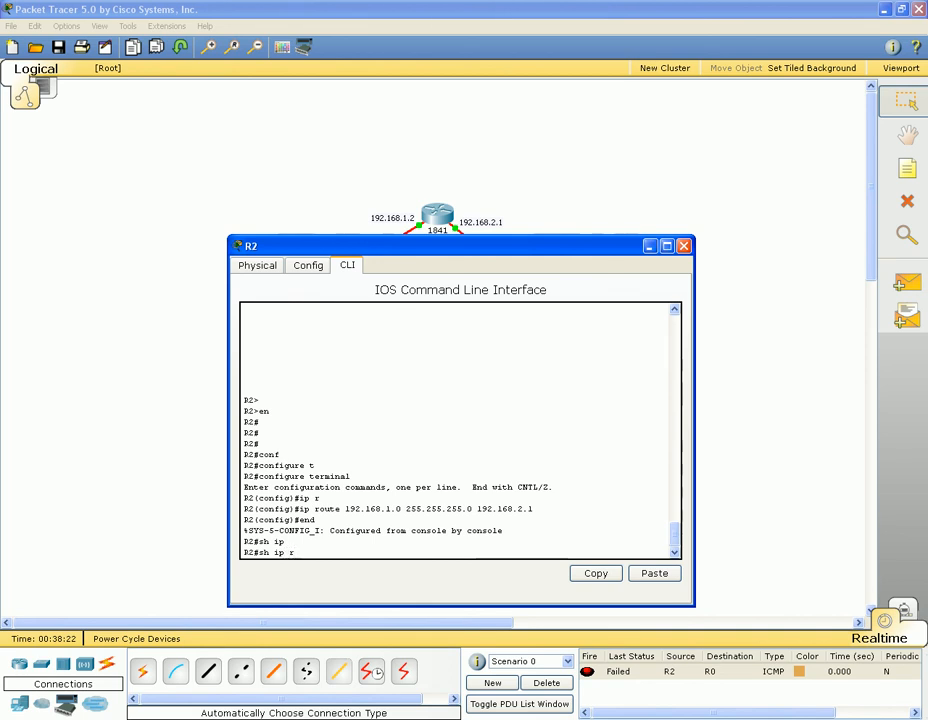
text(ou)
key(Tab)
key(Return)
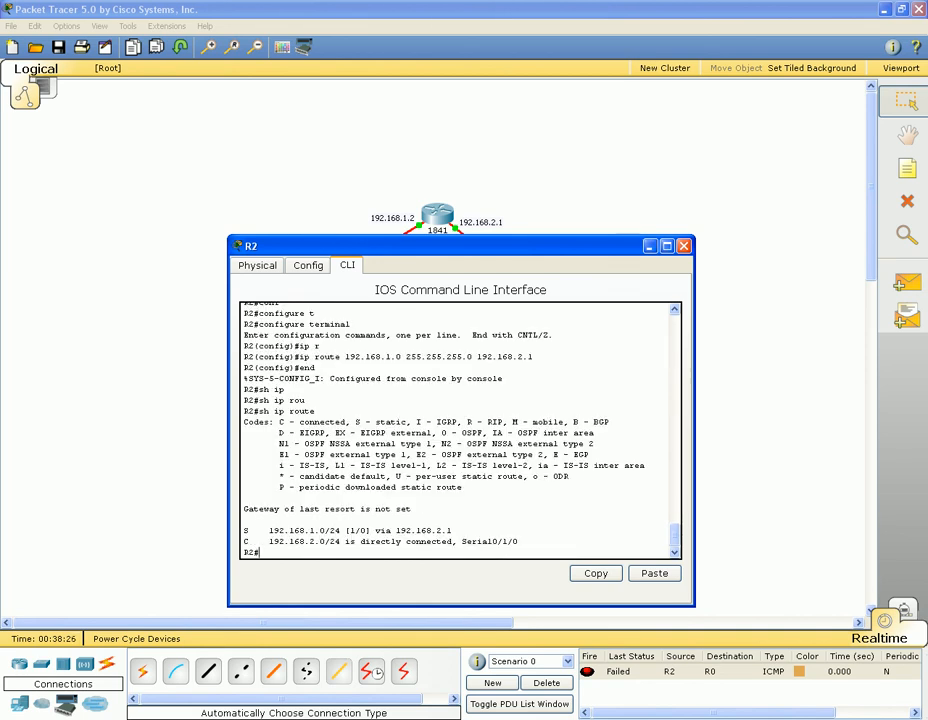
drag(400, 245, 247, 221)
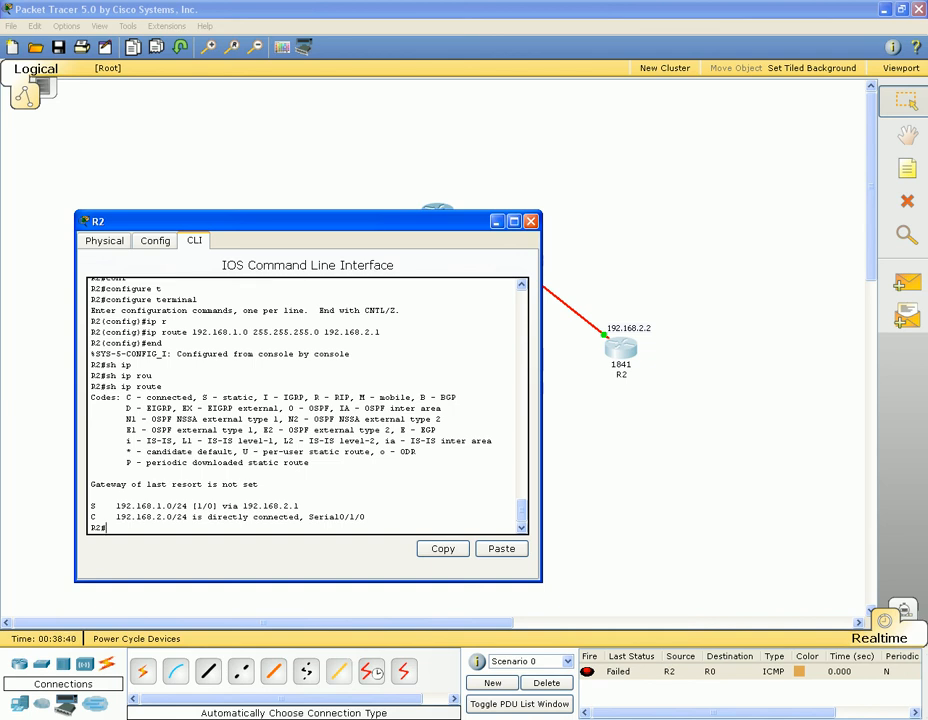
drag(119, 506, 173, 506)
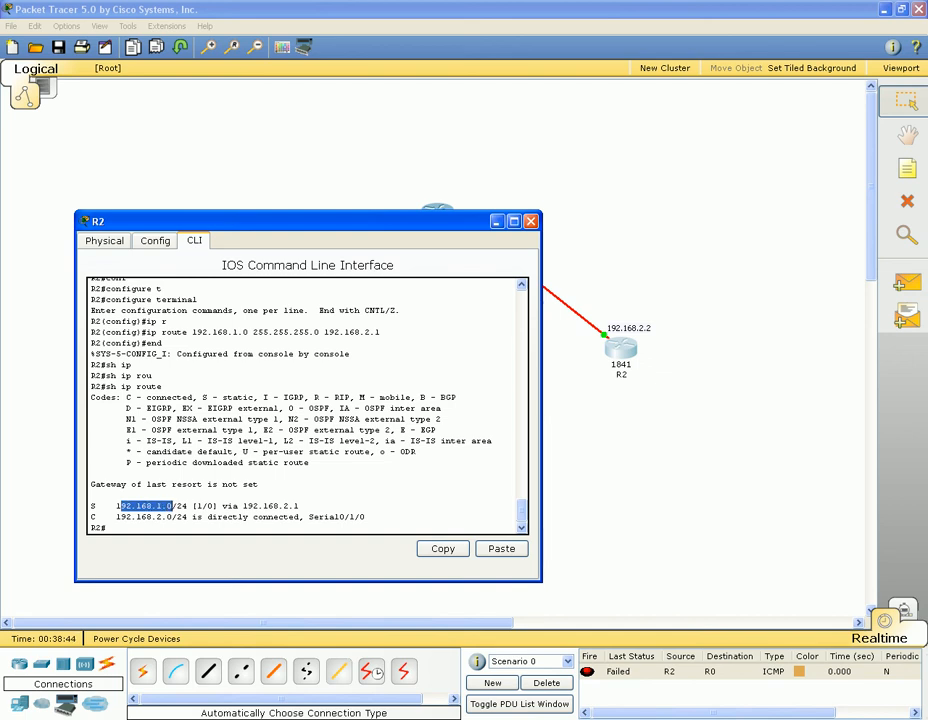
click(187, 506)
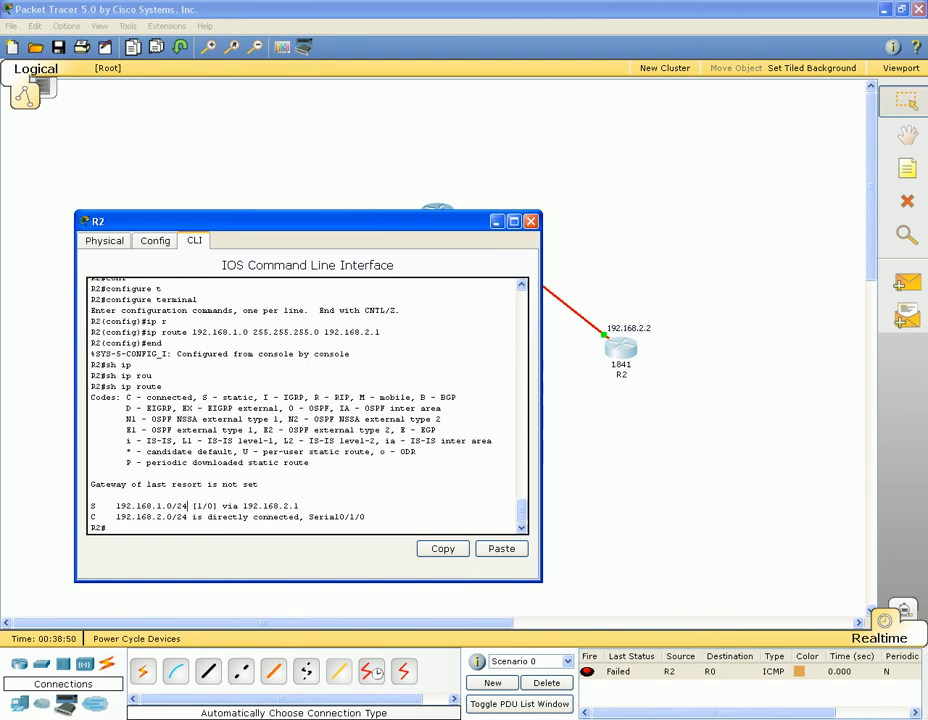
- Ping 192.168.1.1 from R2 and close the R2 window
drag(250, 221, 267, 249)
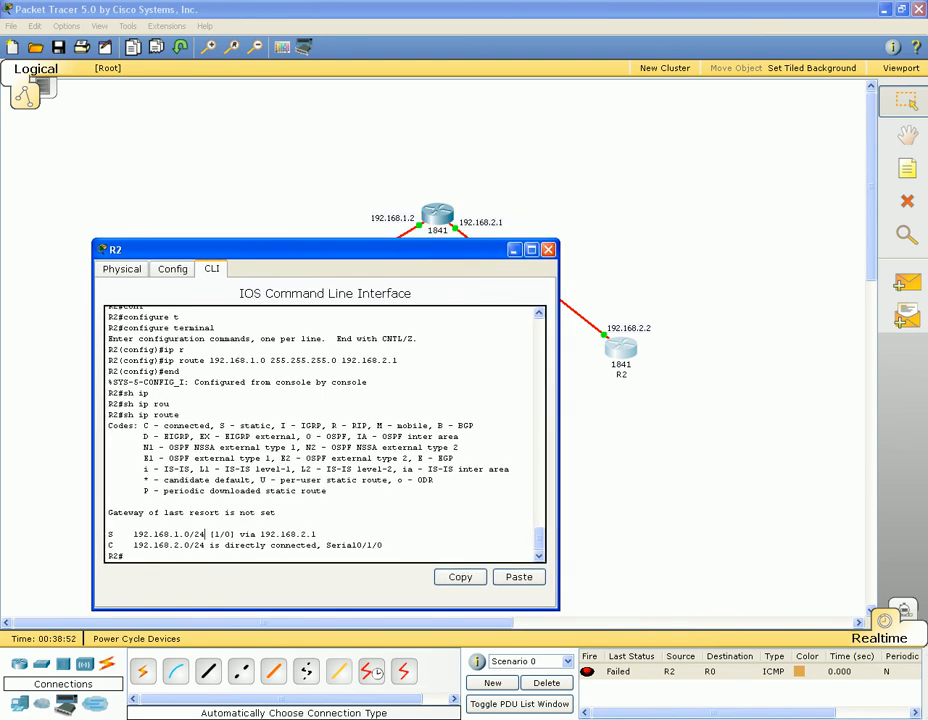
text(ping 192.168.1.1)
key(Return)
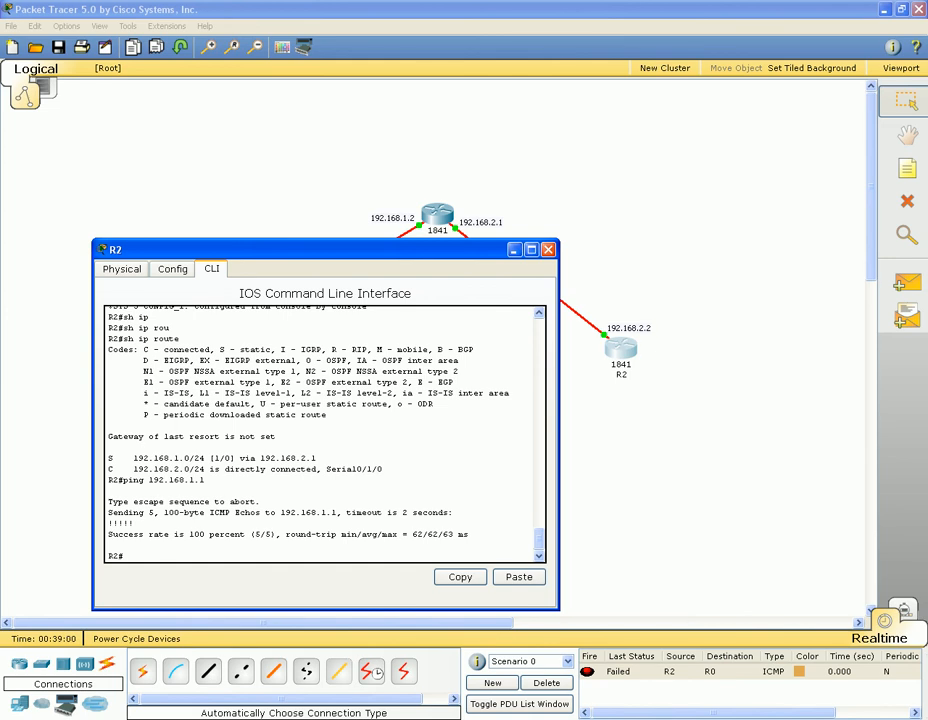
key(alt+F4)
- End configuration mode on R0, ping 192.168.2.1 and 192.168.2.2, and close the R0 window
text(end)
key(Return)
text(ping)
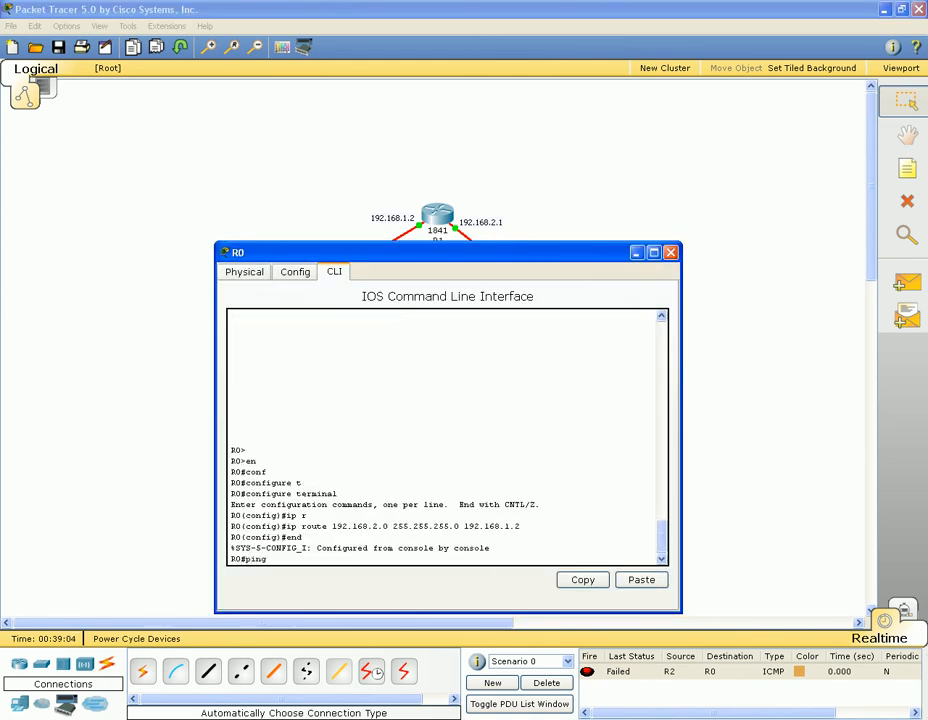
text( 192.168.2.1)
key(Return)
key(Up)
key(BackSpace)
text(2)
key(Return)
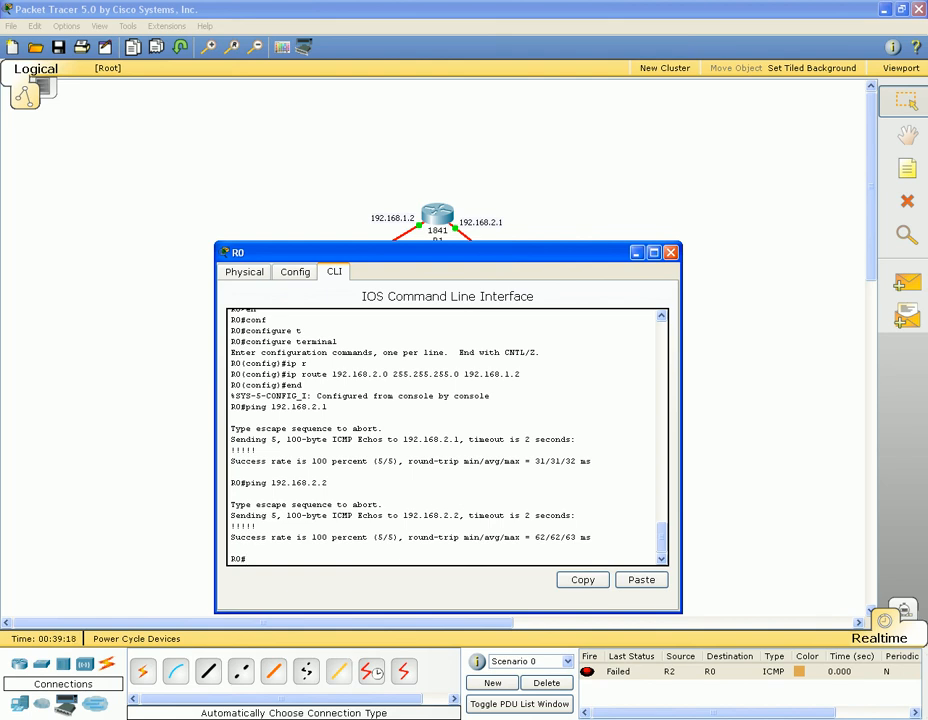
key(alt+F4)
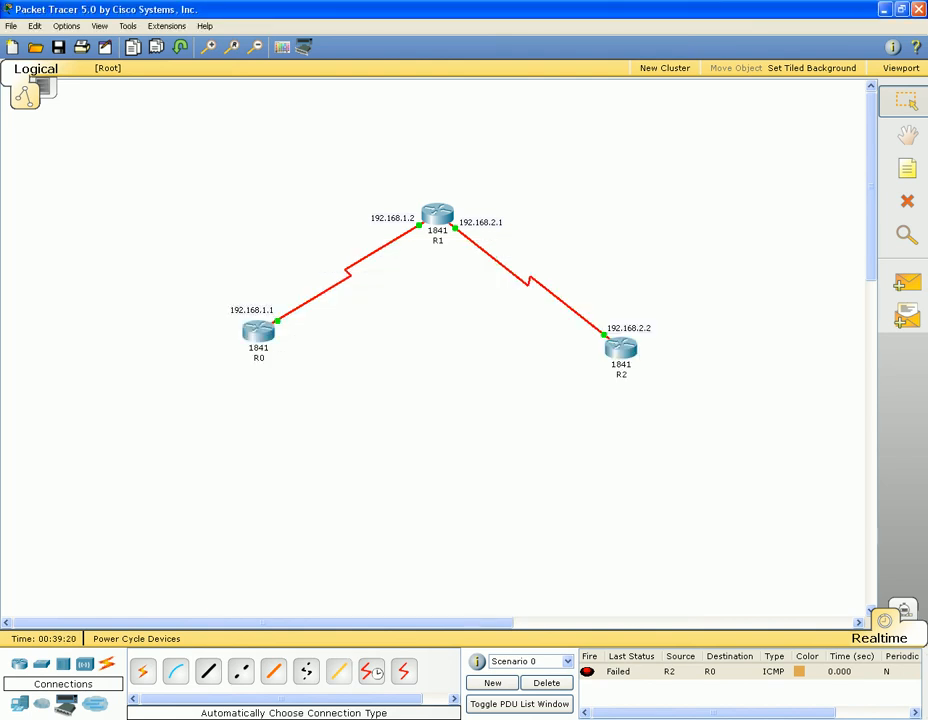